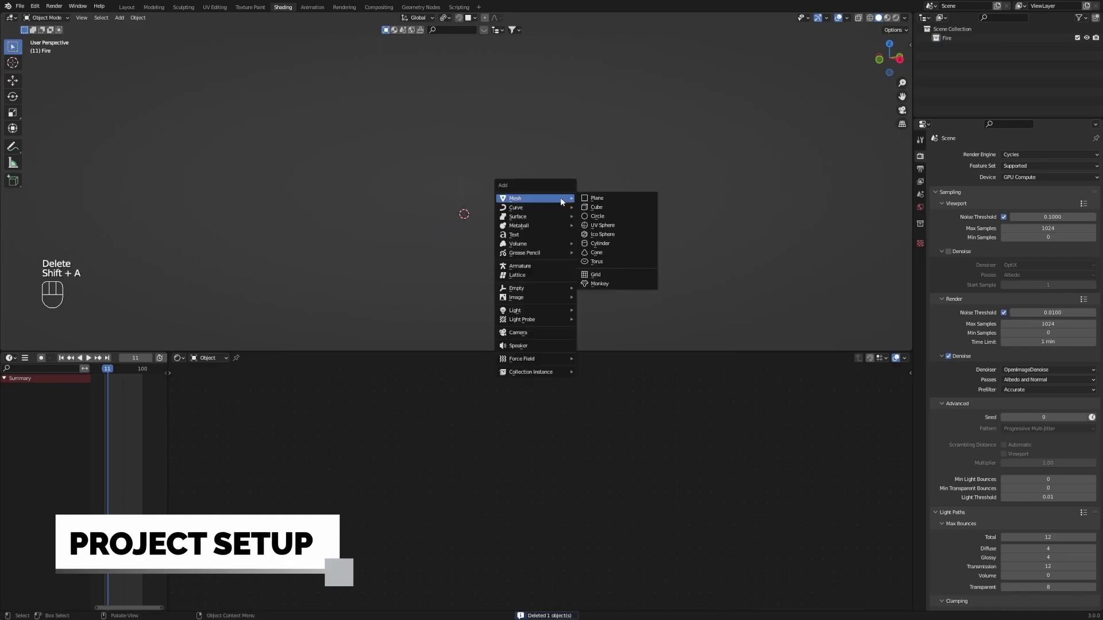
Add a plane mesh and scale it up to about 8.46 on every axis
click(604, 198)
key(s)
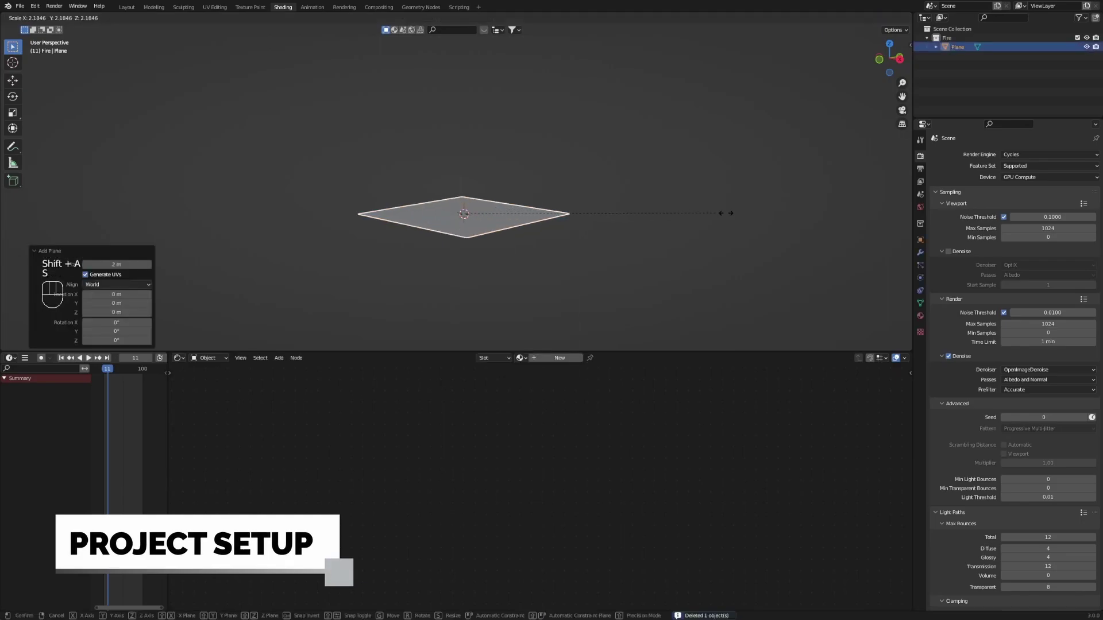
click(523, 205)
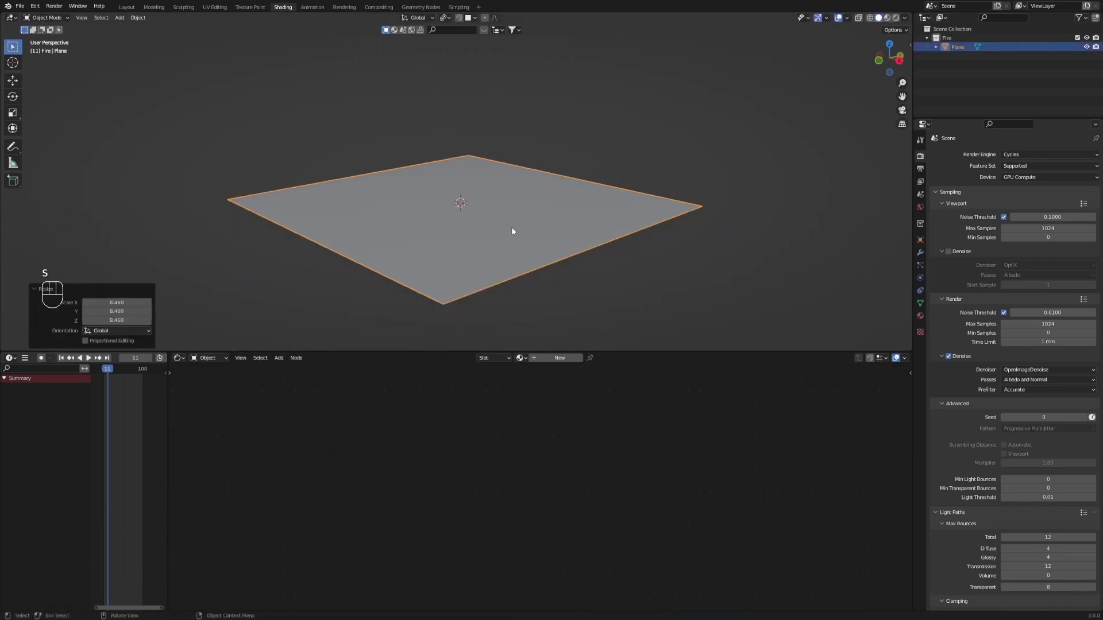
key(shift+a)
mouse_move(518, 236)
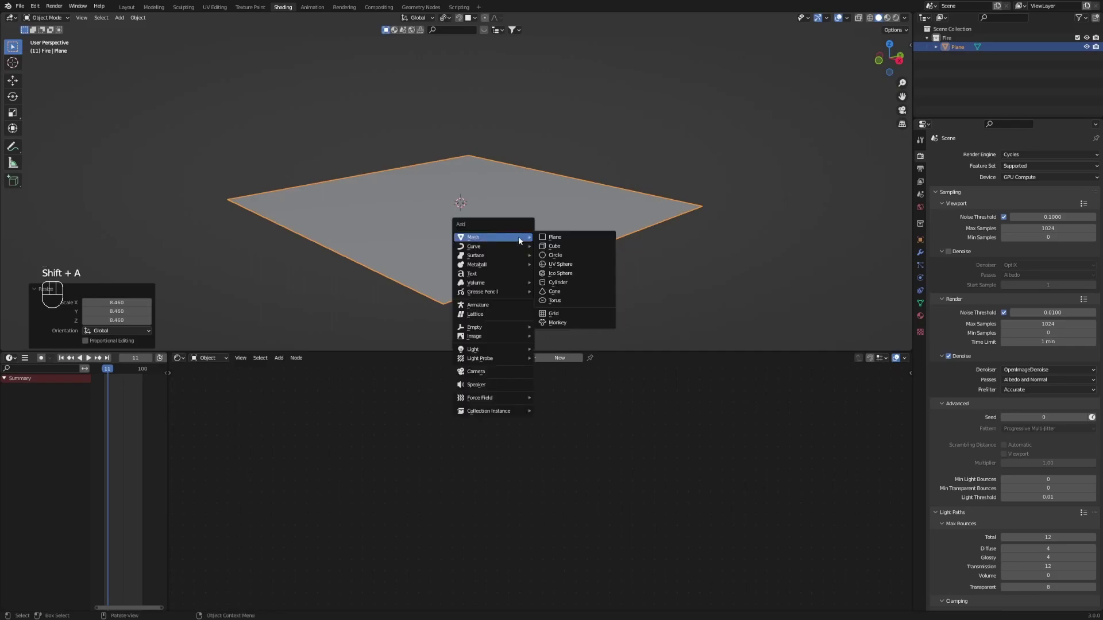
Add a cube and scale it up to about 8.257
click(572, 248)
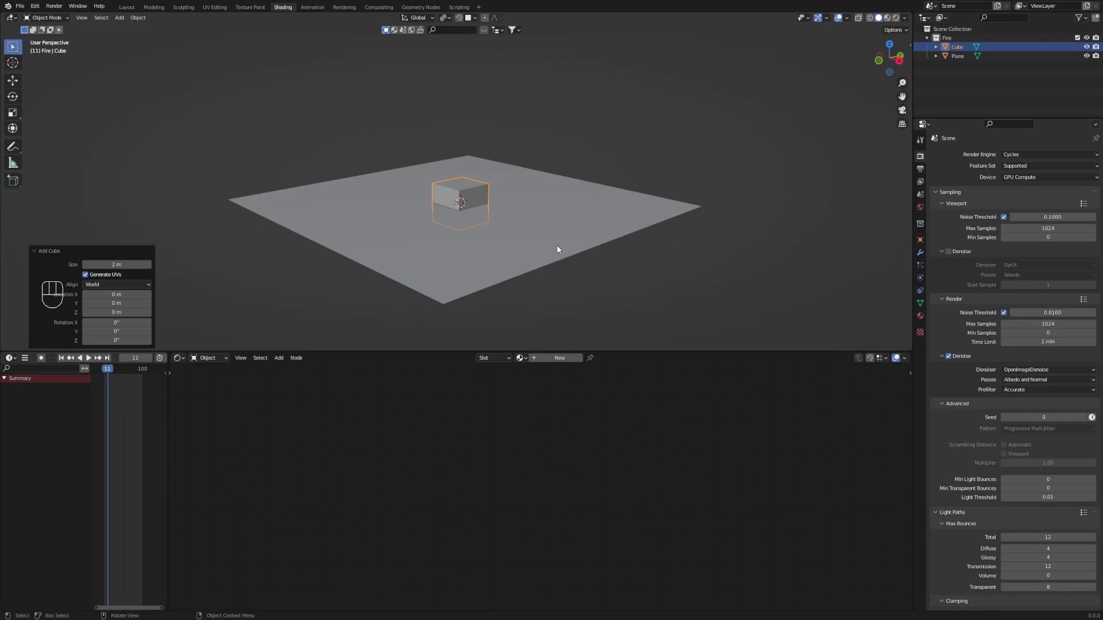
key(s)
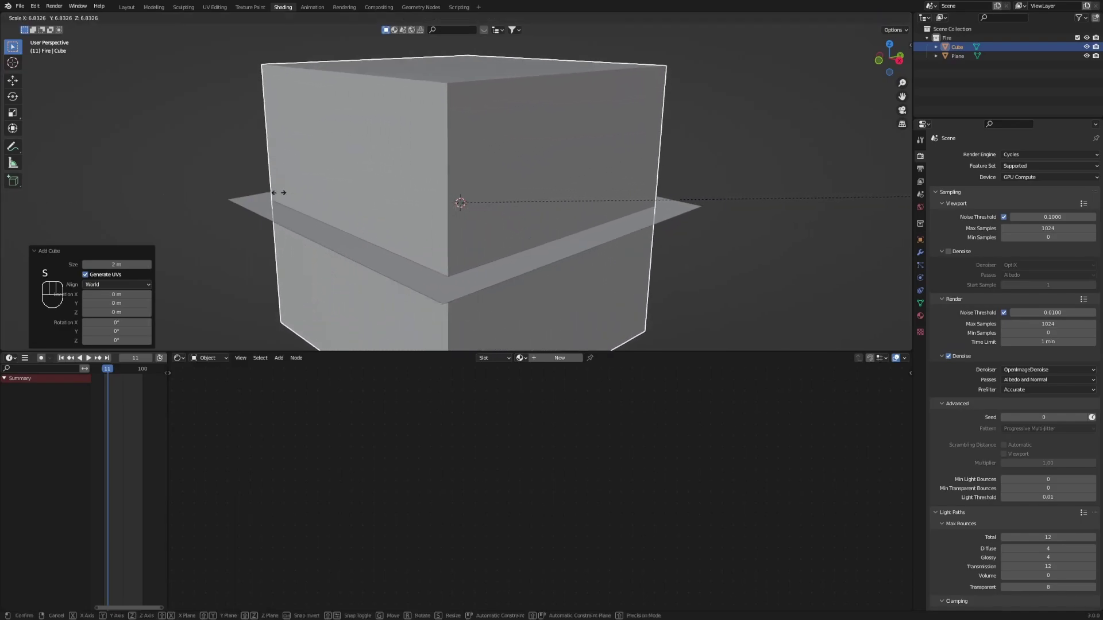
click(478, 200)
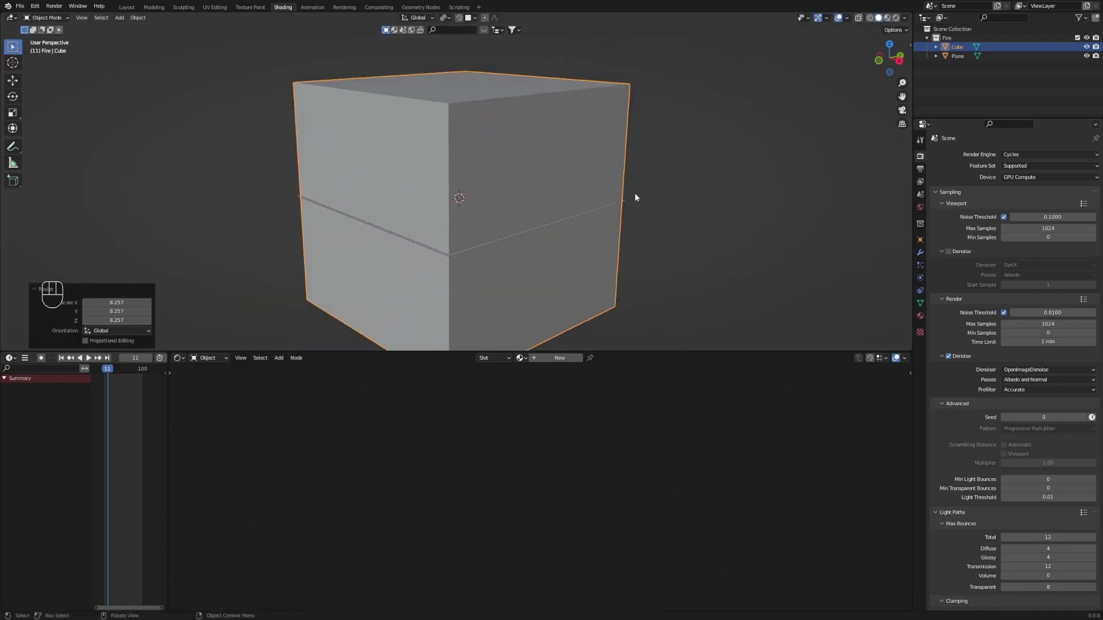
In Edit Mode, flatten the cube's mesh vertically to 0.409 height
key(Tab)
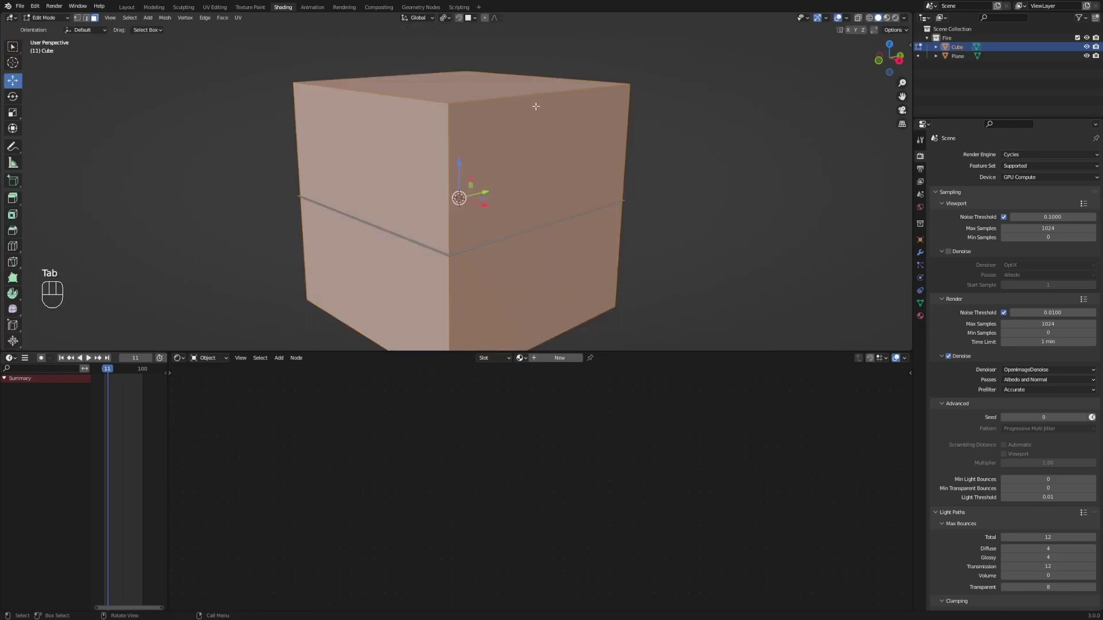
scroll(535, 106, down, 1)
key(s)
key(z)
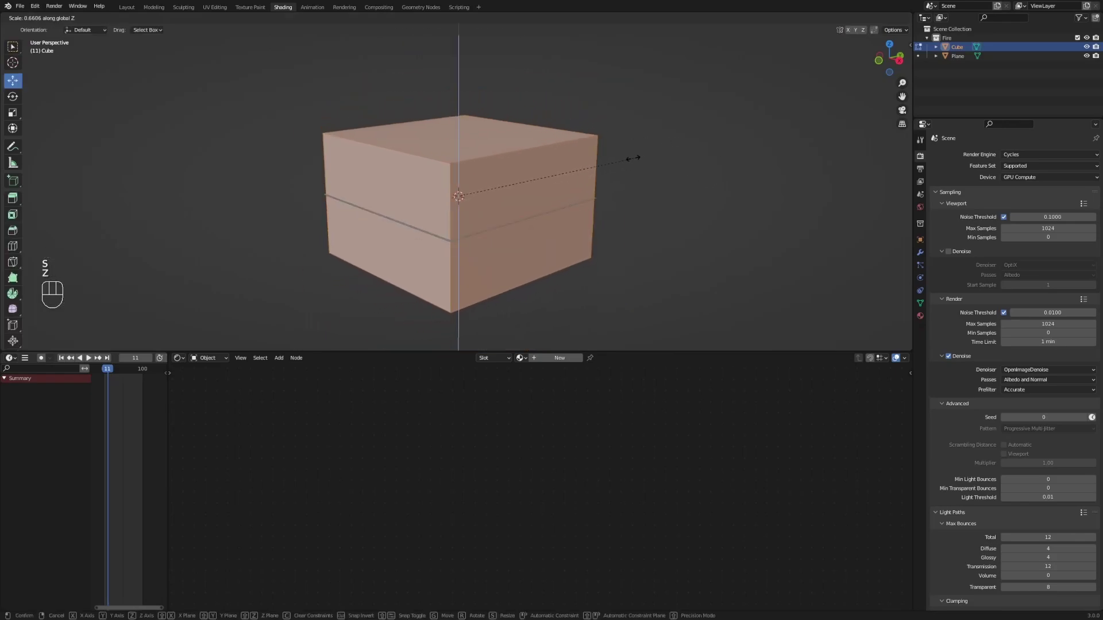
click(572, 176)
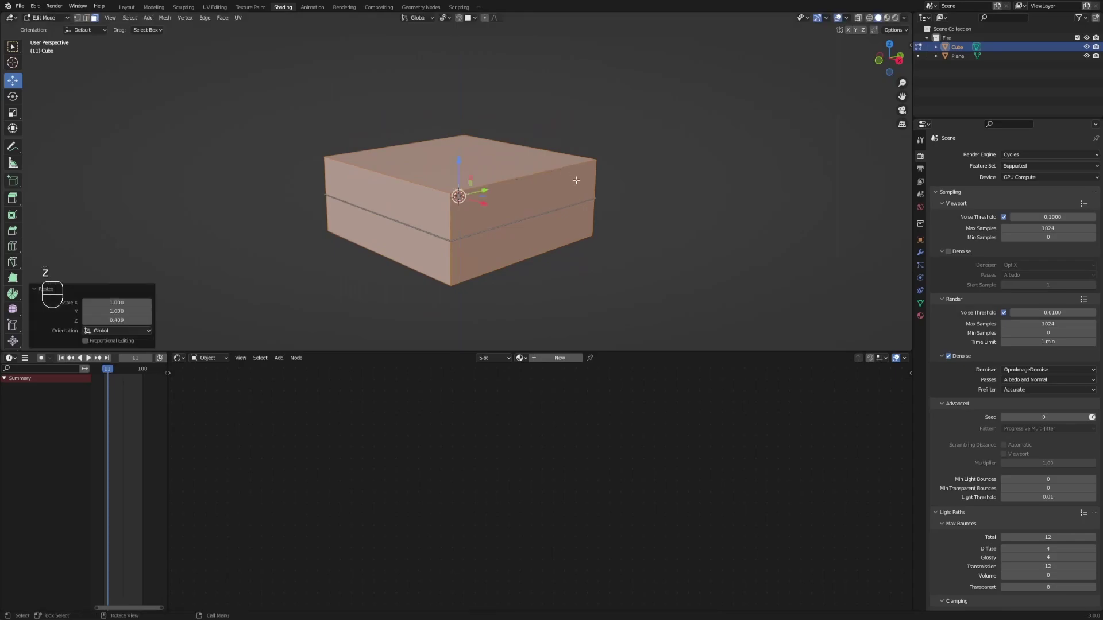
key(Tab)
Move the flattened box up about 3.34 m along Z
key(g)
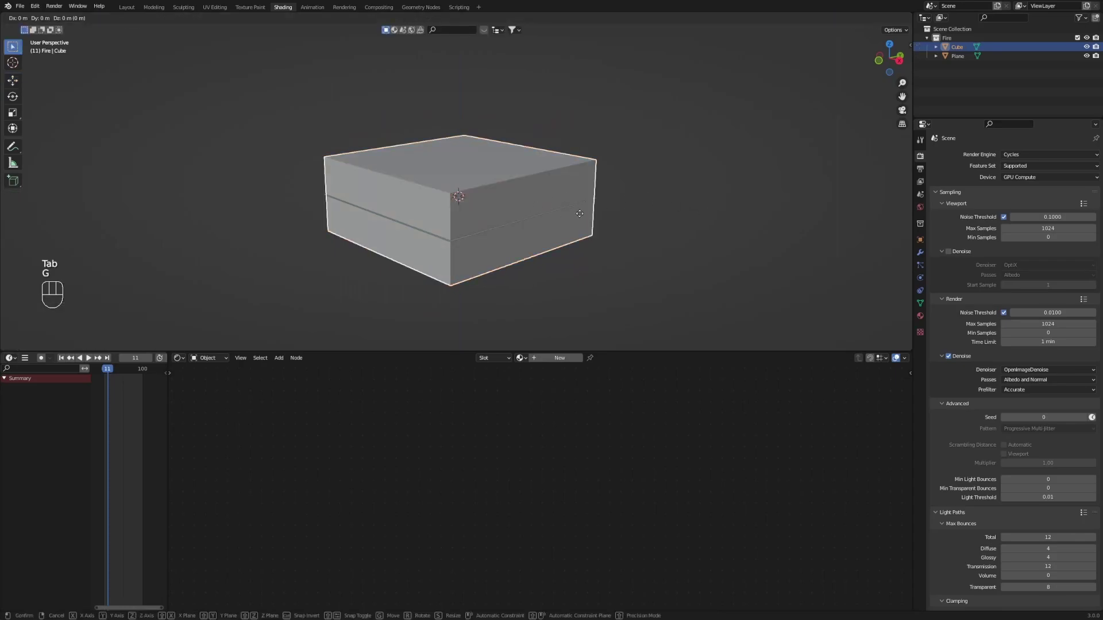
key(z)
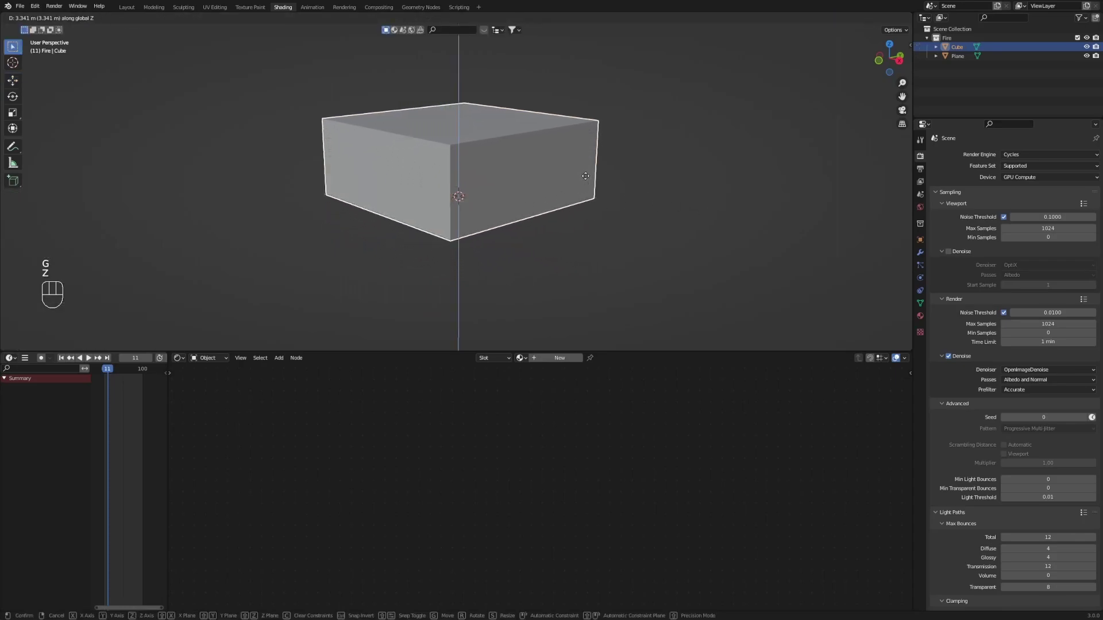
click(584, 205)
scroll(593, 207, up, 1)
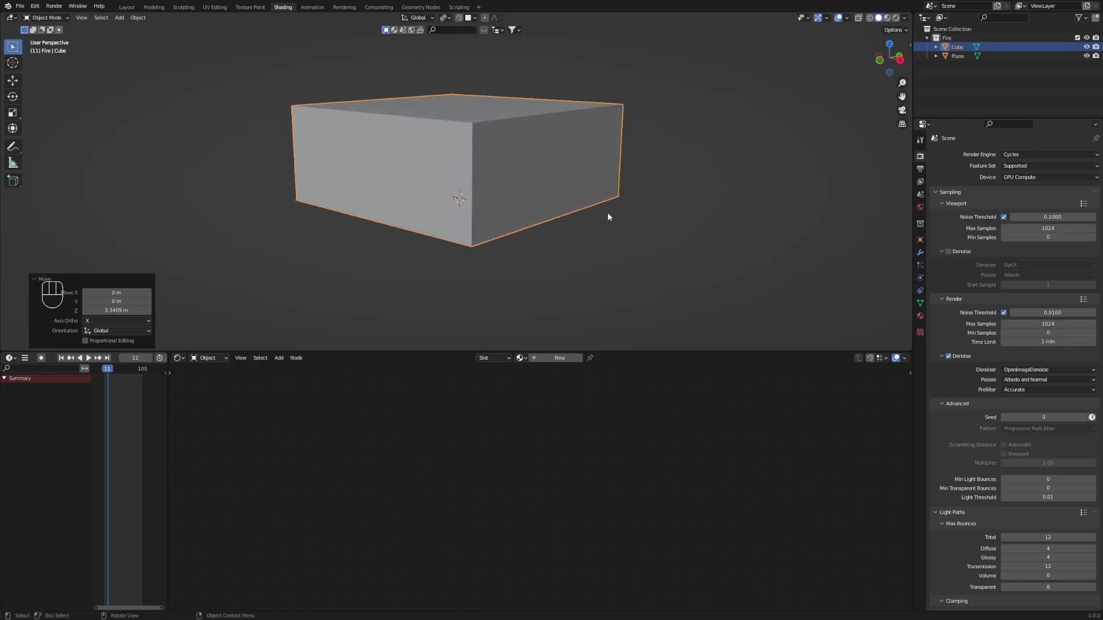
Create a new material for the box and frame its default nodes
click(560, 357)
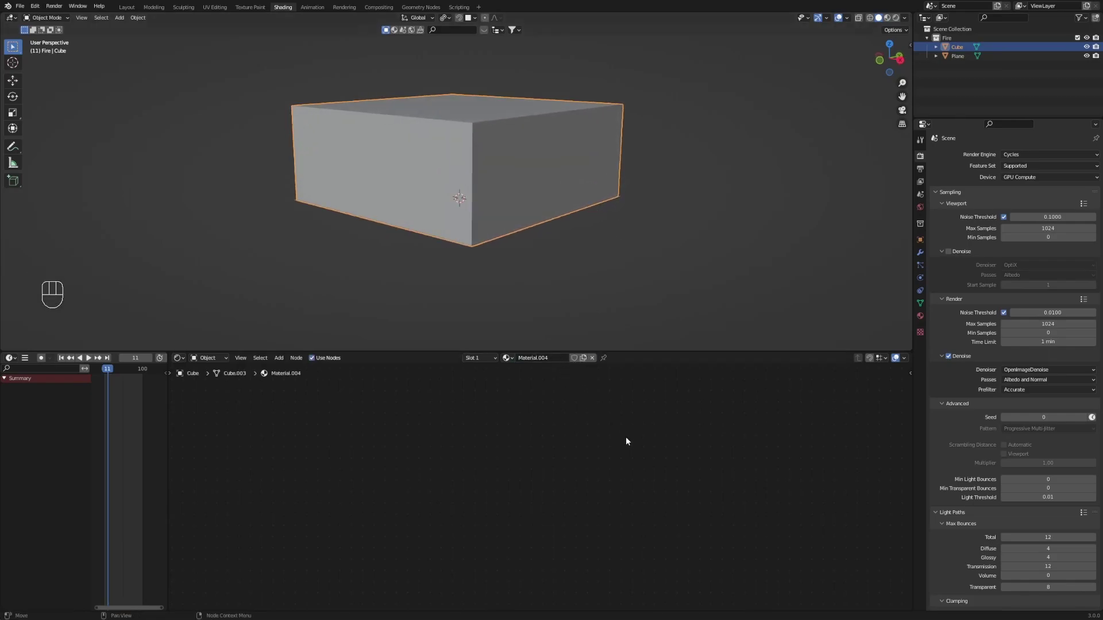
key(Home)
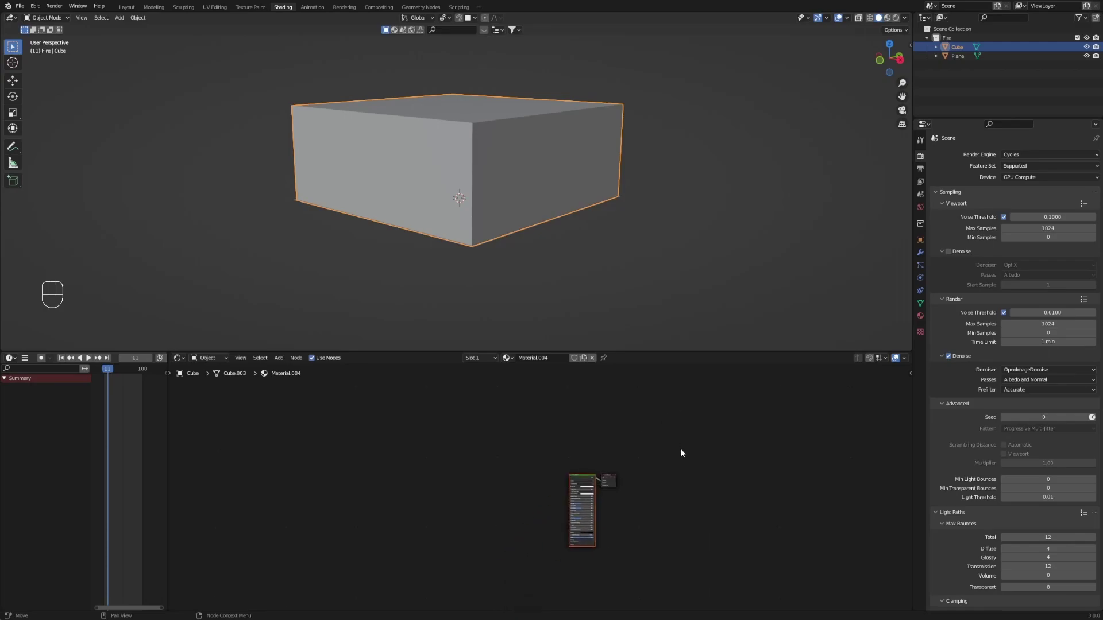
scroll(603, 466, up, 2)
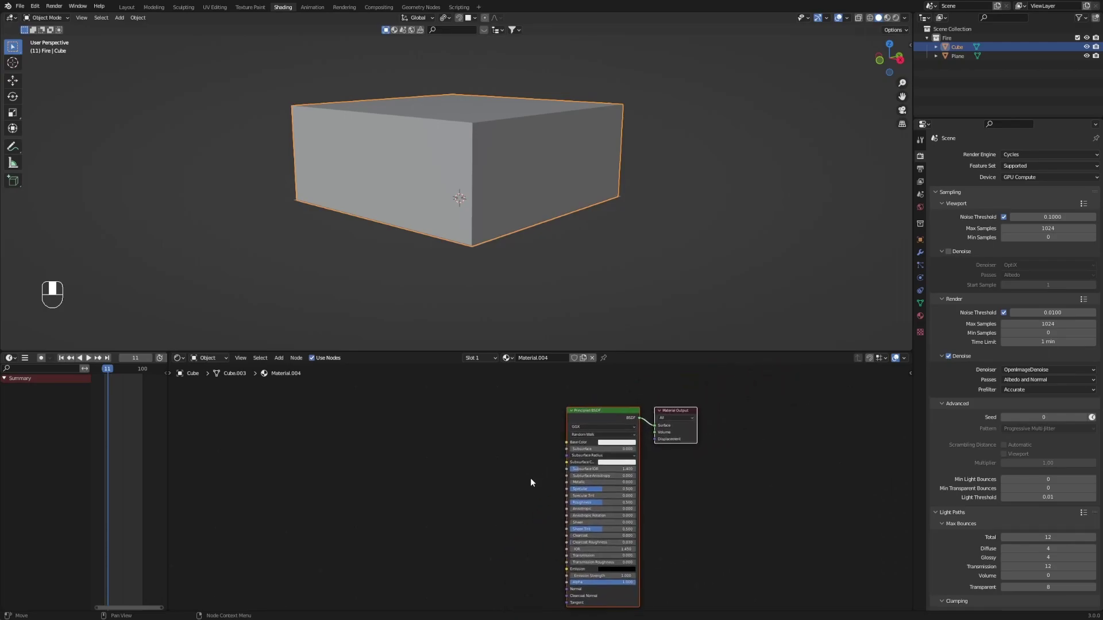
Replace the Principled BSDF node with a Principled Volume node found by searching 'prin'
key(Delete)
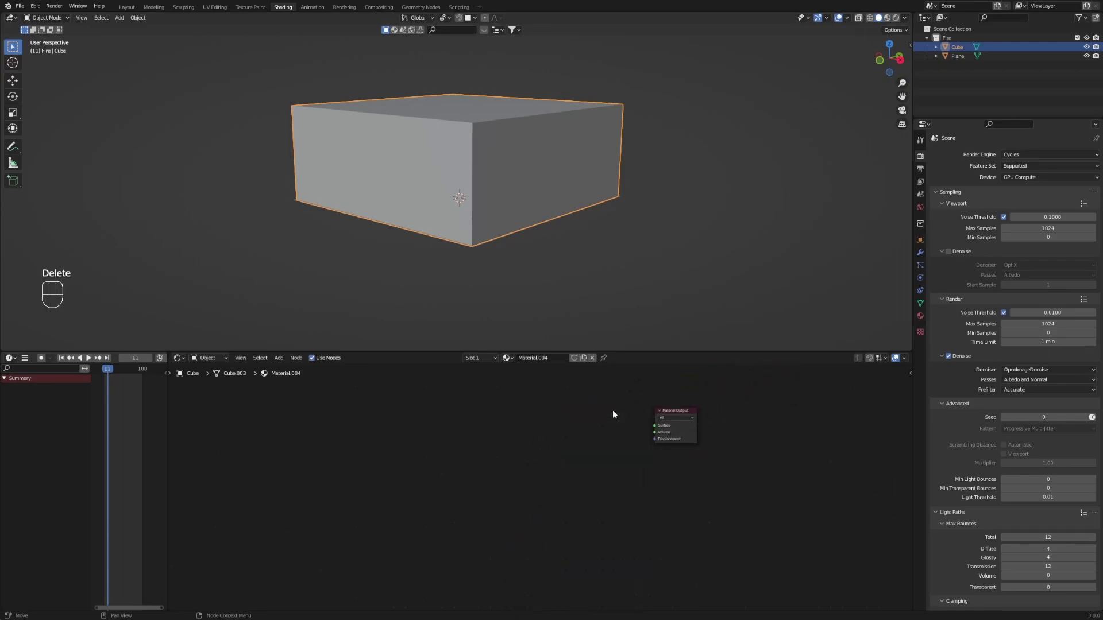
key(shift+a)
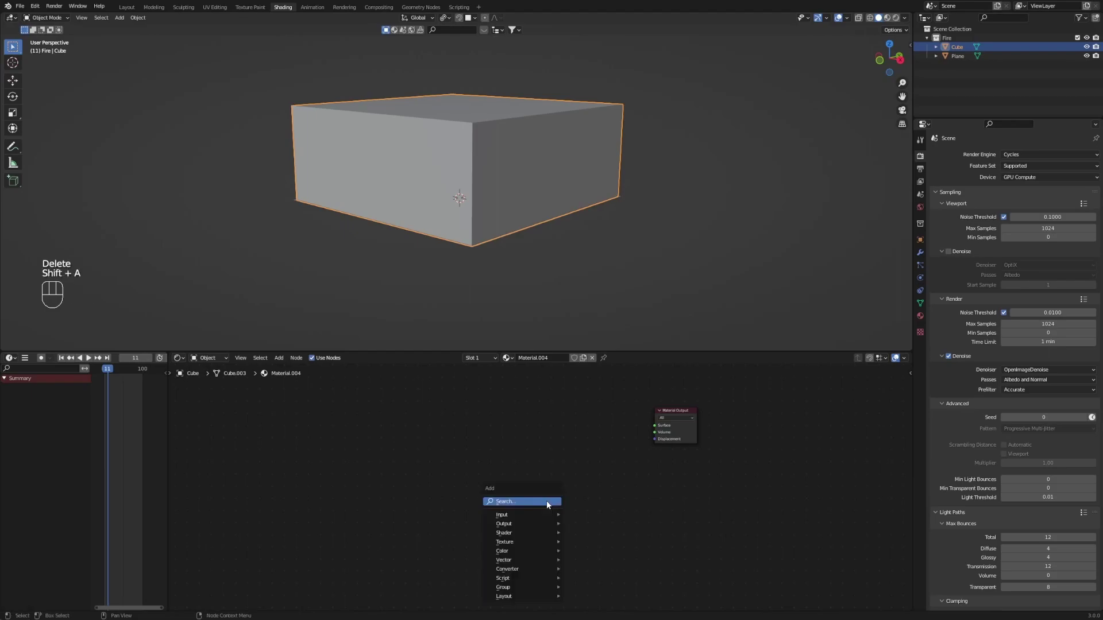
text(prin)
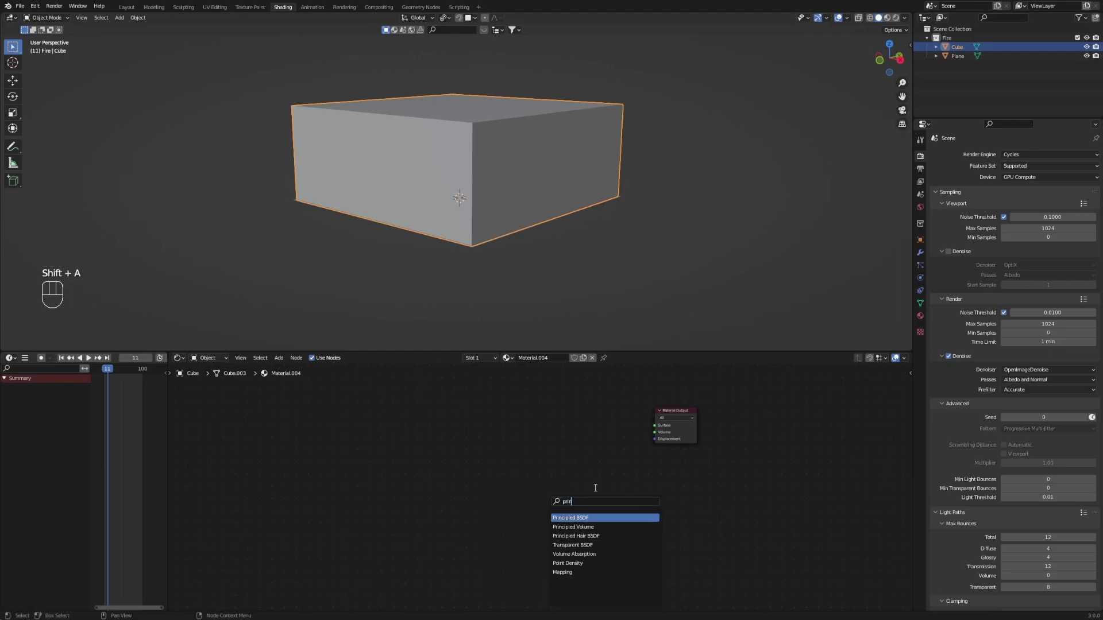
click(574, 526)
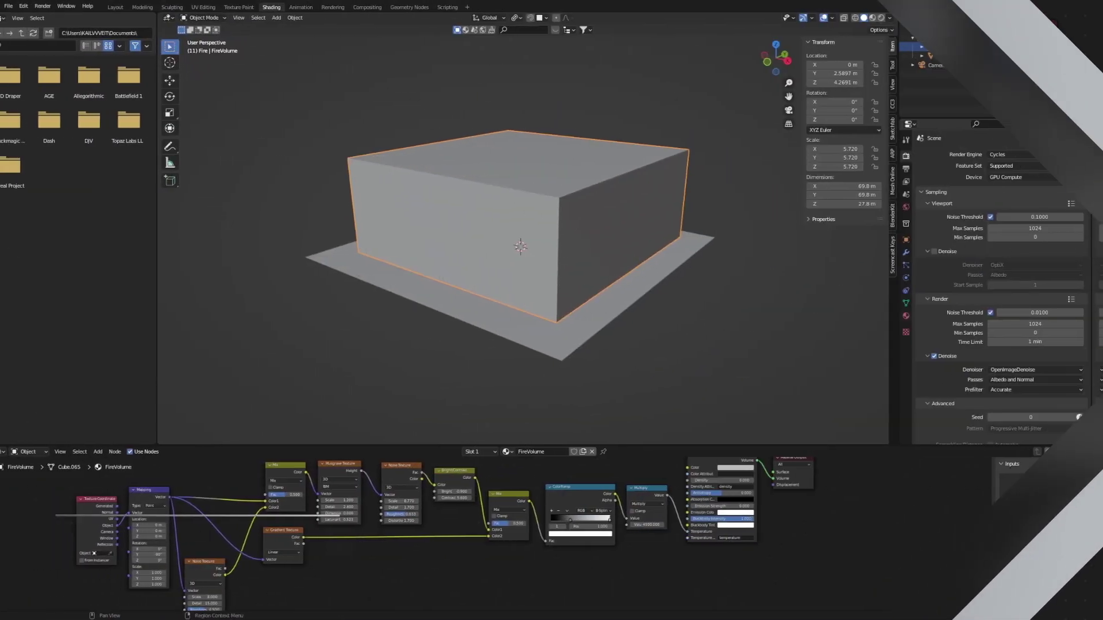
Switch the viewport to Rendered shading and zoom to a level side view of the fire
middle_drag(717, 331, 774, 332)
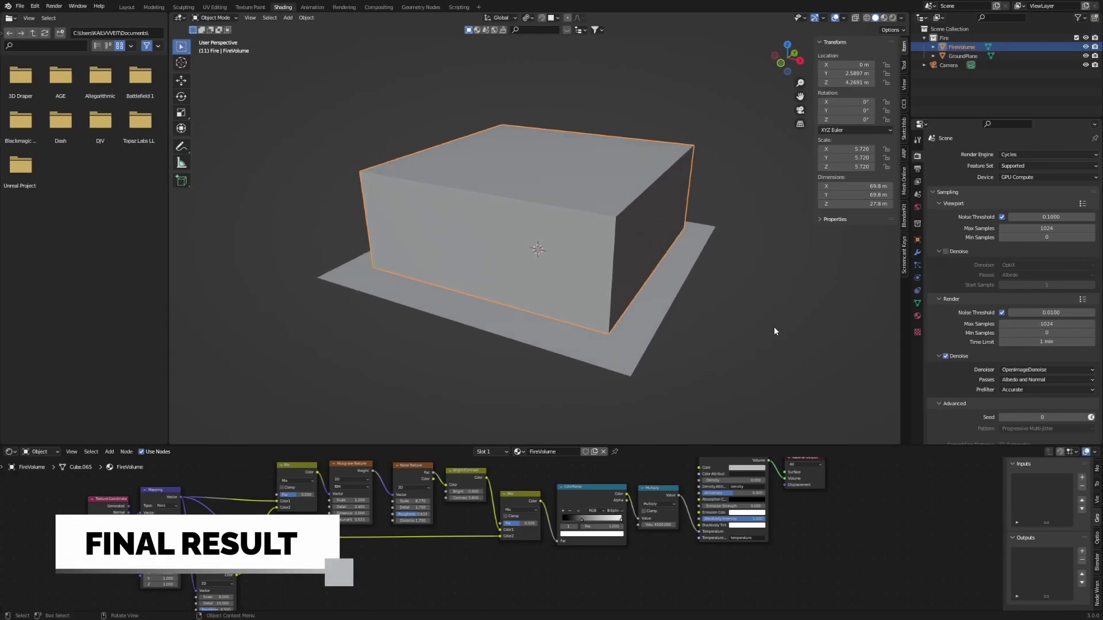
click(892, 19)
middle_drag(739, 267, 734, 258)
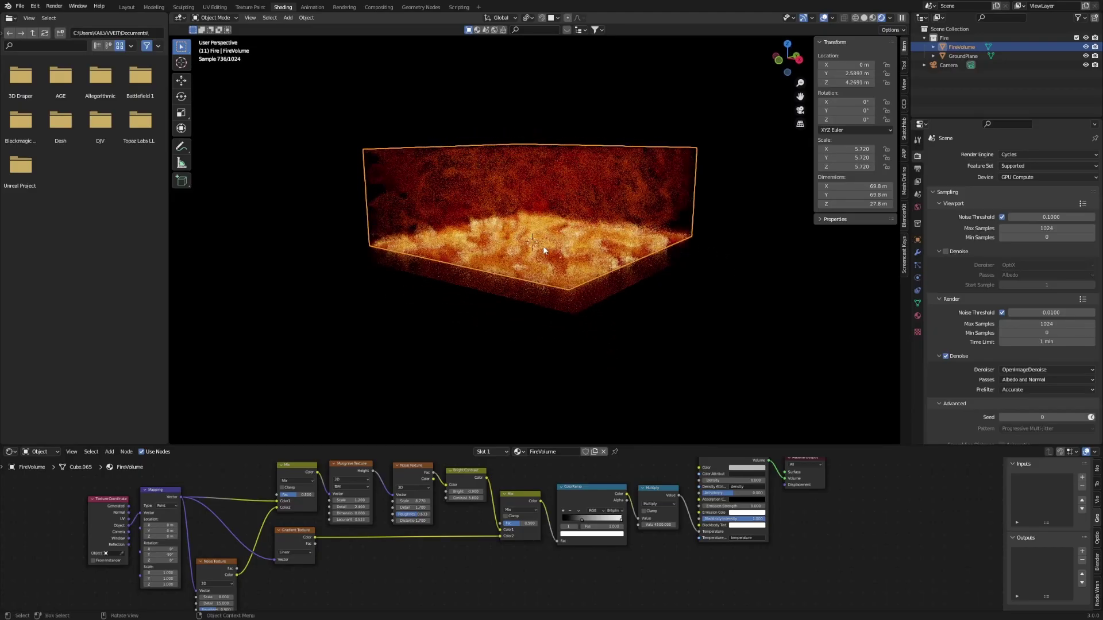
scroll(546, 253, up, 8)
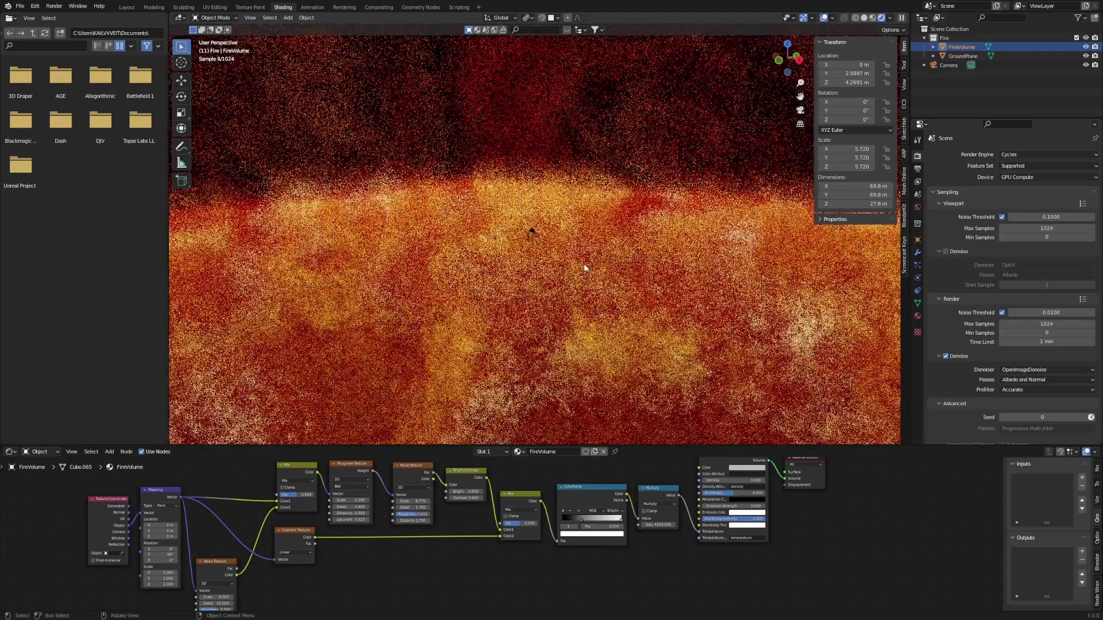
middle_drag(585, 268, 623, 254)
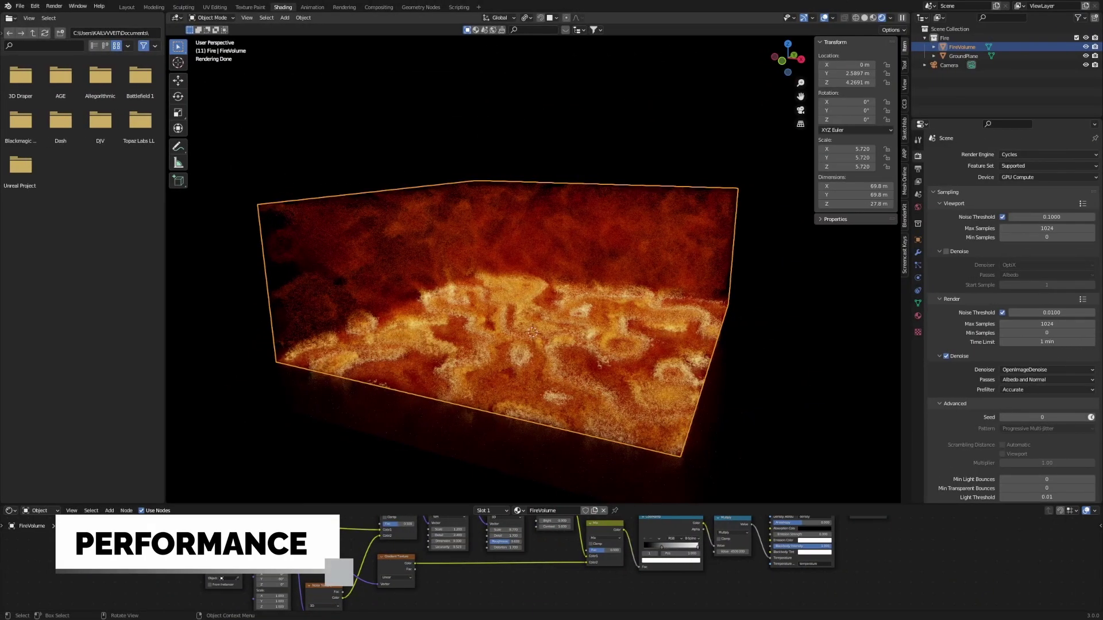
Set FireVolume's volume Step Rate to 100 and play the noise-scale animation
click(917, 316)
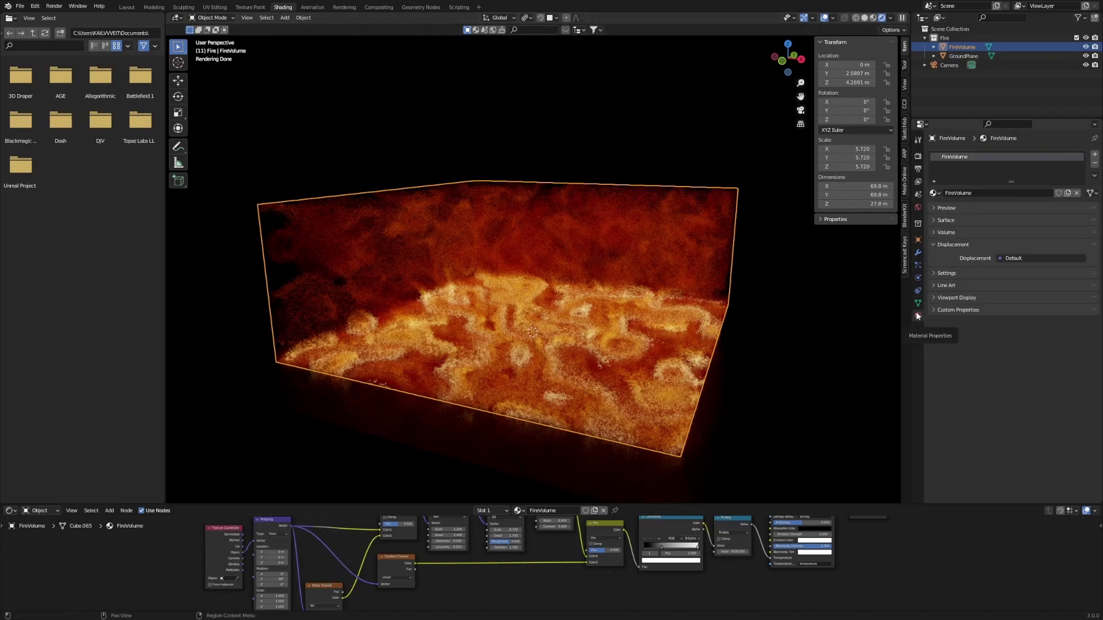
click(933, 272)
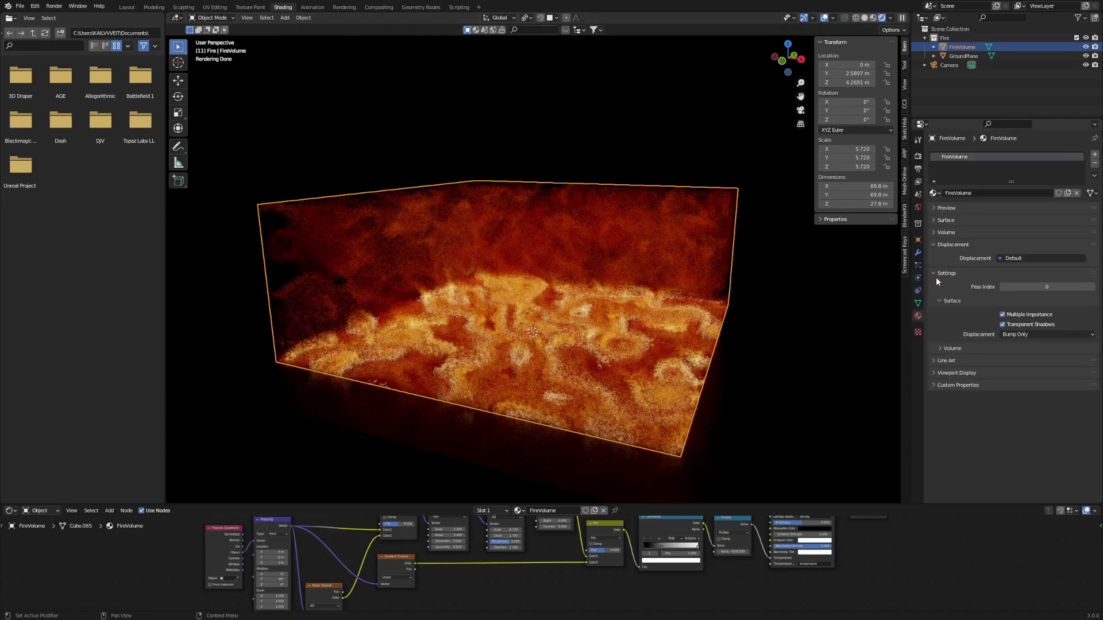
click(941, 347)
click(1031, 393)
text(10)
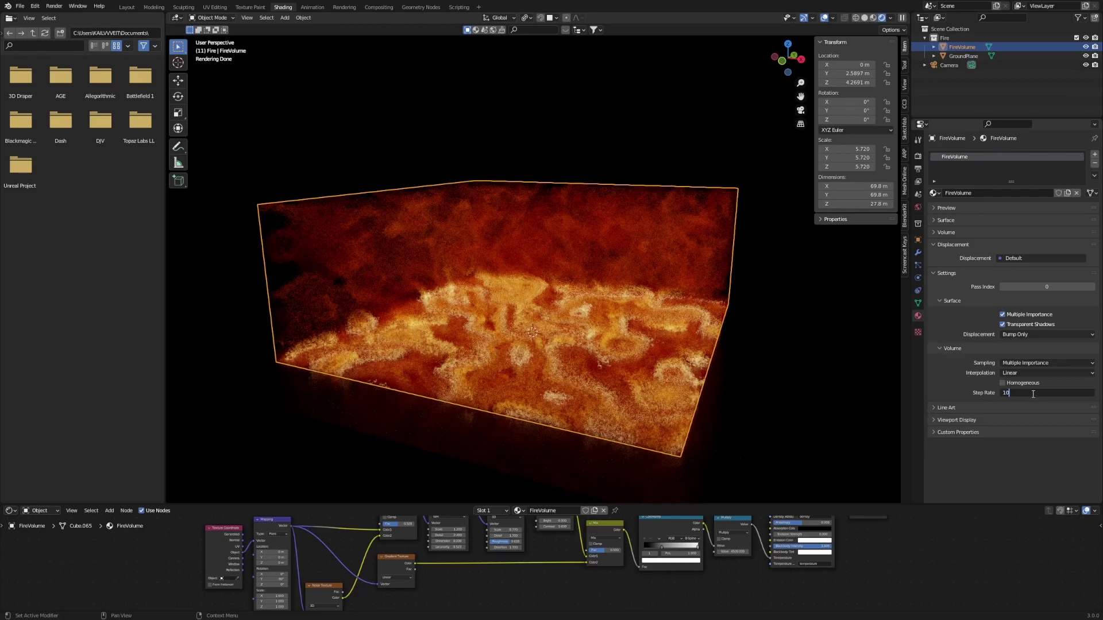
text(0)
key(Return)
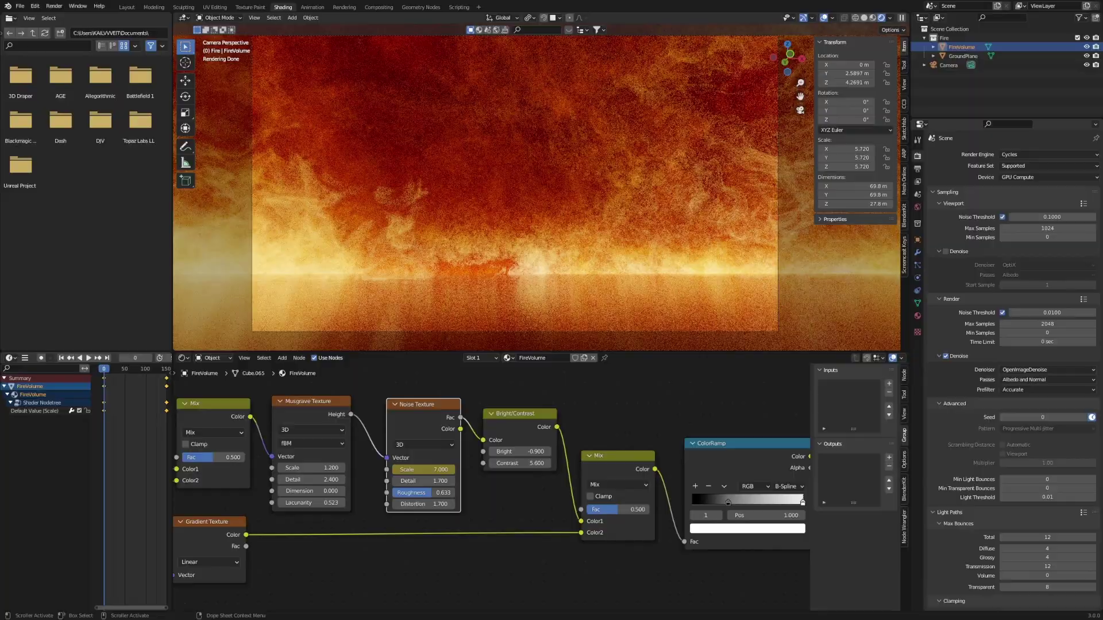
key(space)
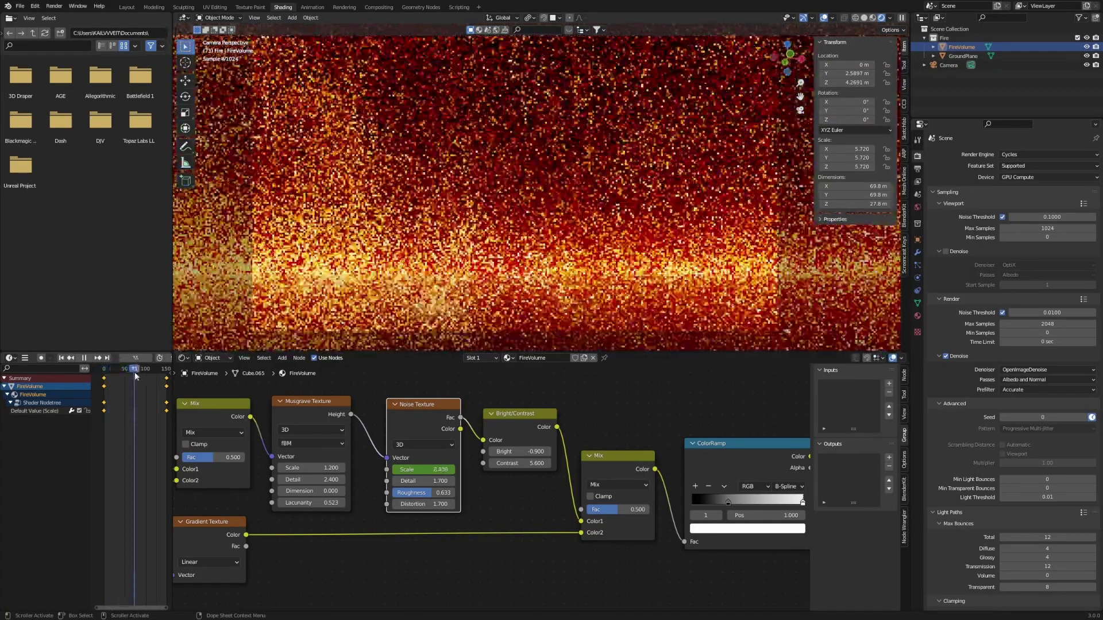